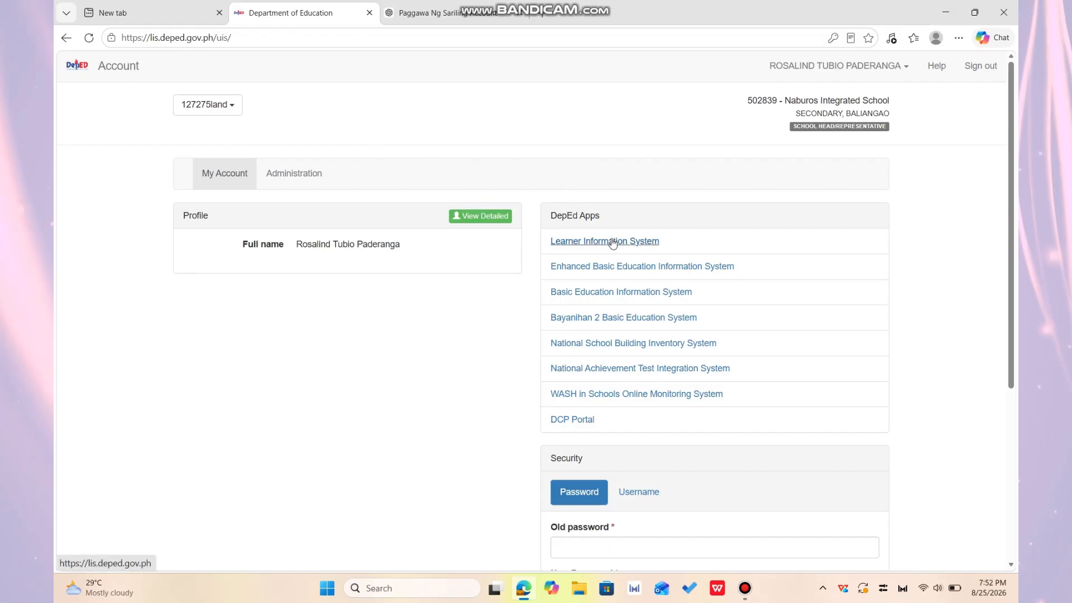
- List all personnel of Naburos Integrated School under Administration and copy the first listed person's username
click(290, 178)
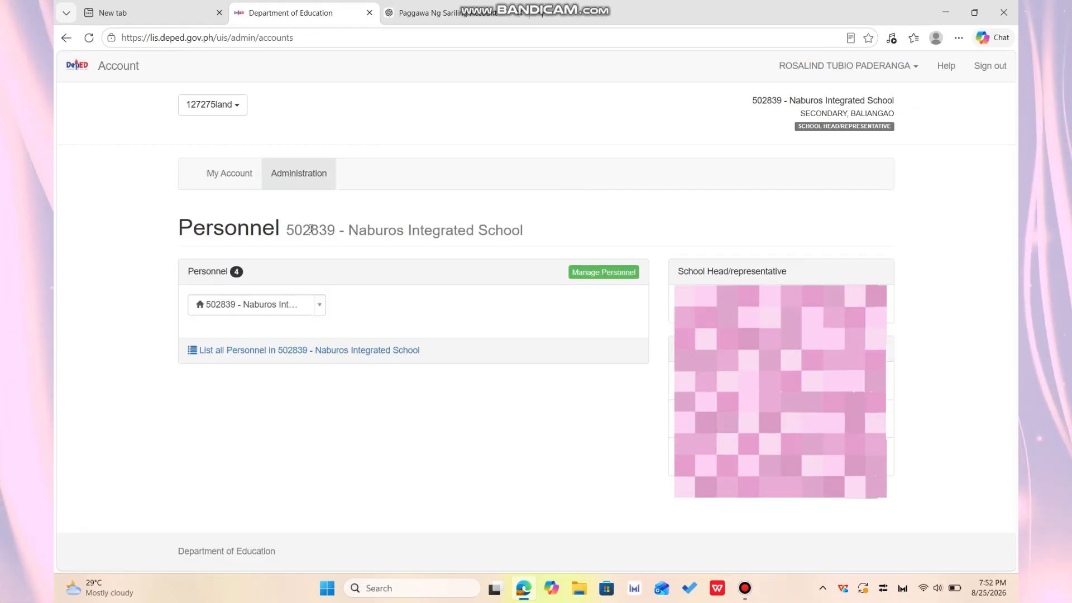
click(285, 352)
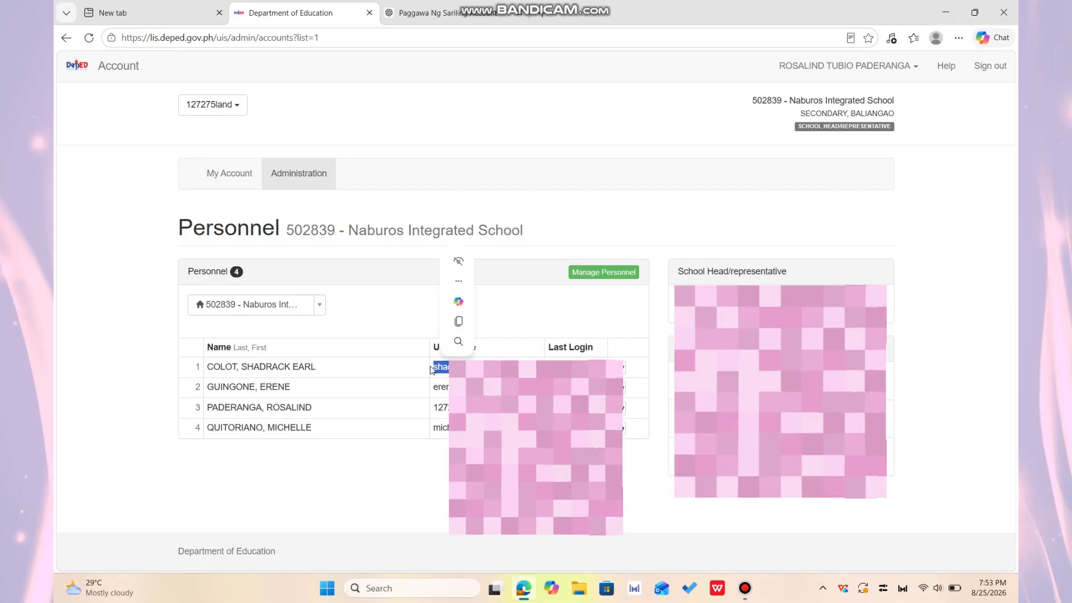
click(455, 321)
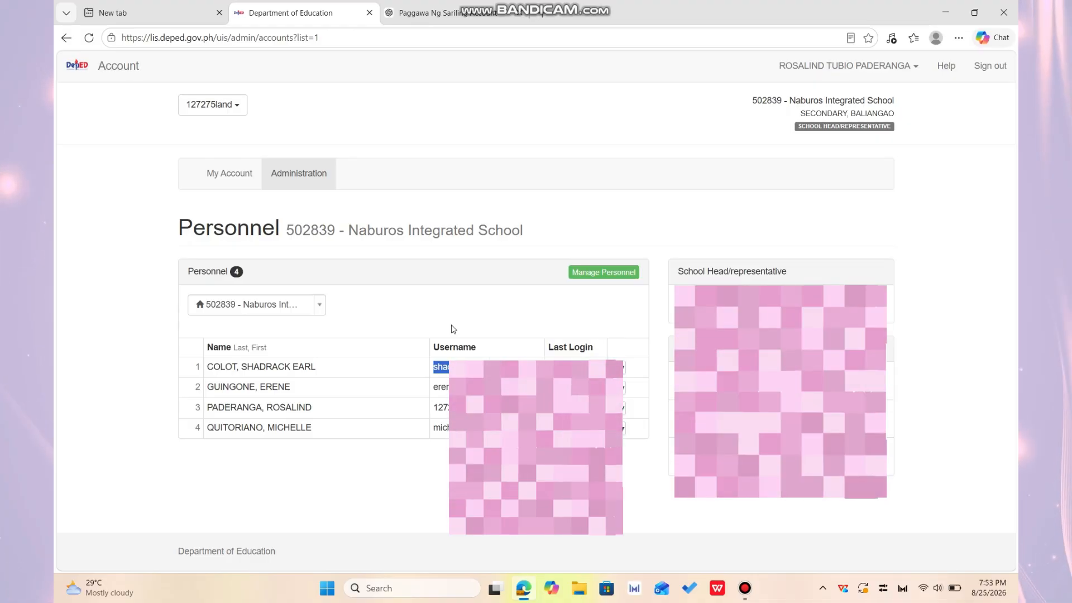
- Sign out of the school head account and sign in with the copied personnel username and its default password
click(989, 67)
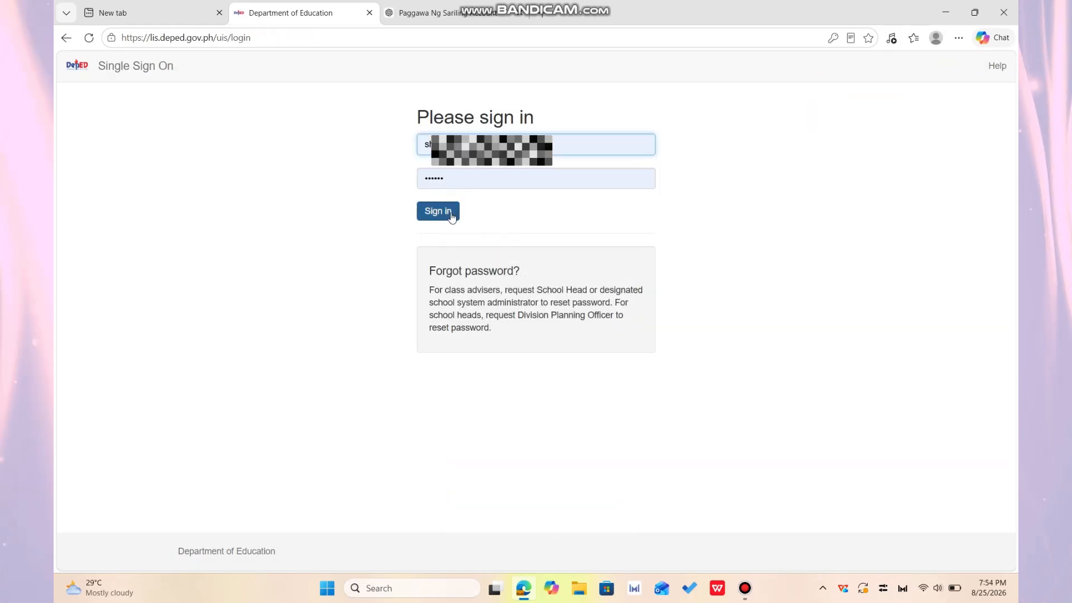
mouse_move(519, 5)
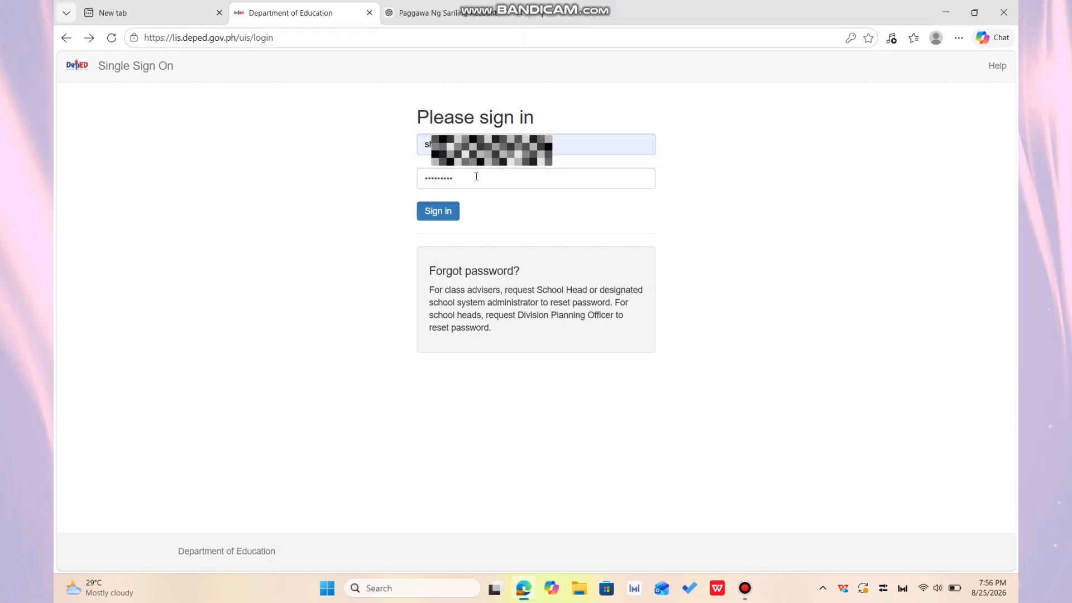
click(450, 219)
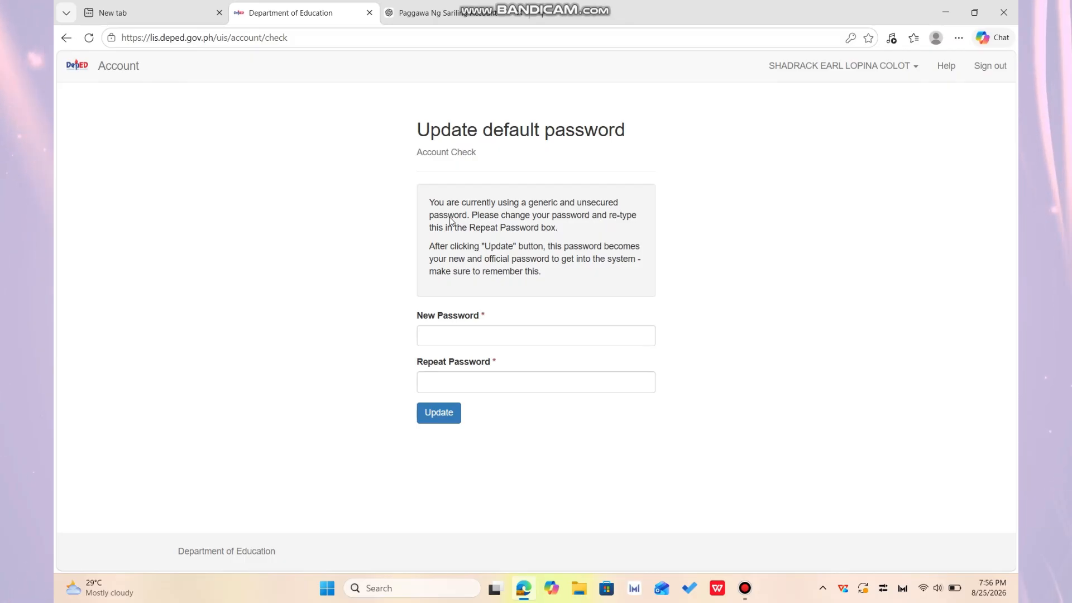
- Replace the default account password with a new one, repeating it for confirmation, and update the browser's saved password
click(462, 336)
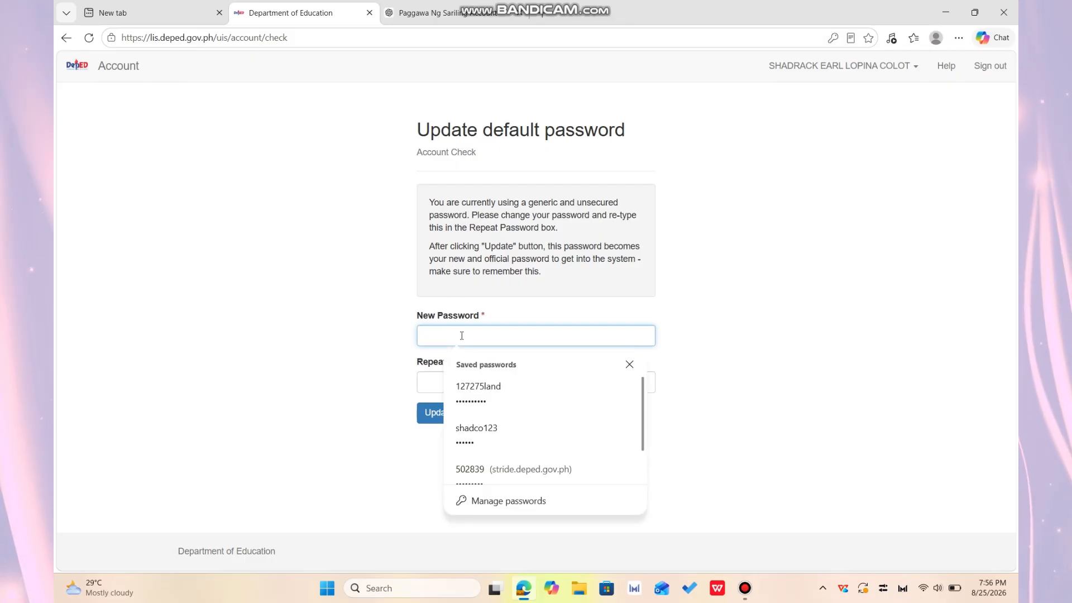
click(324, 369)
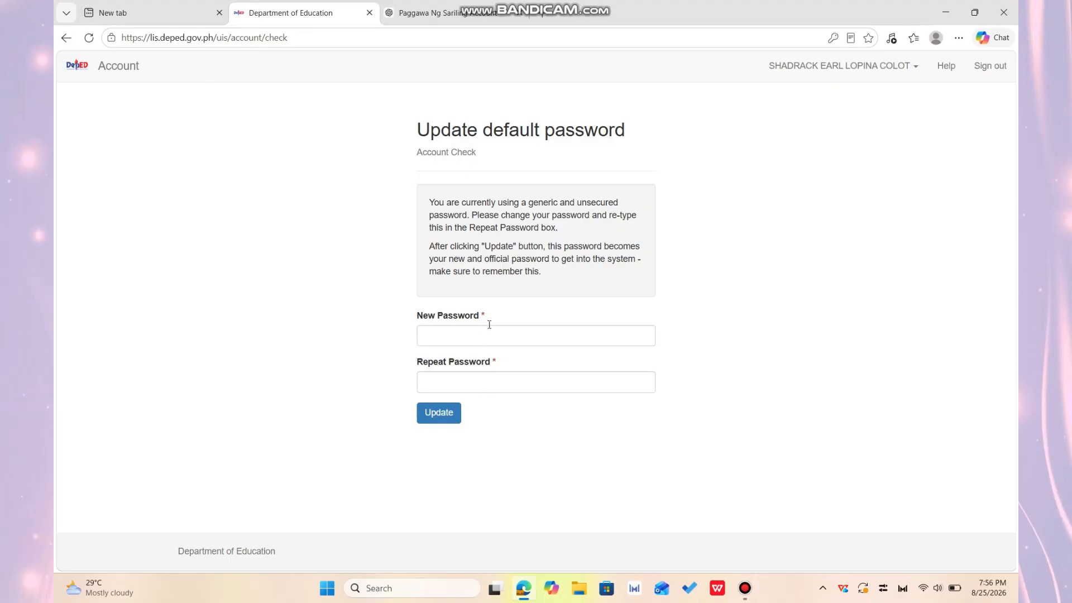
mouse_move(559, 2)
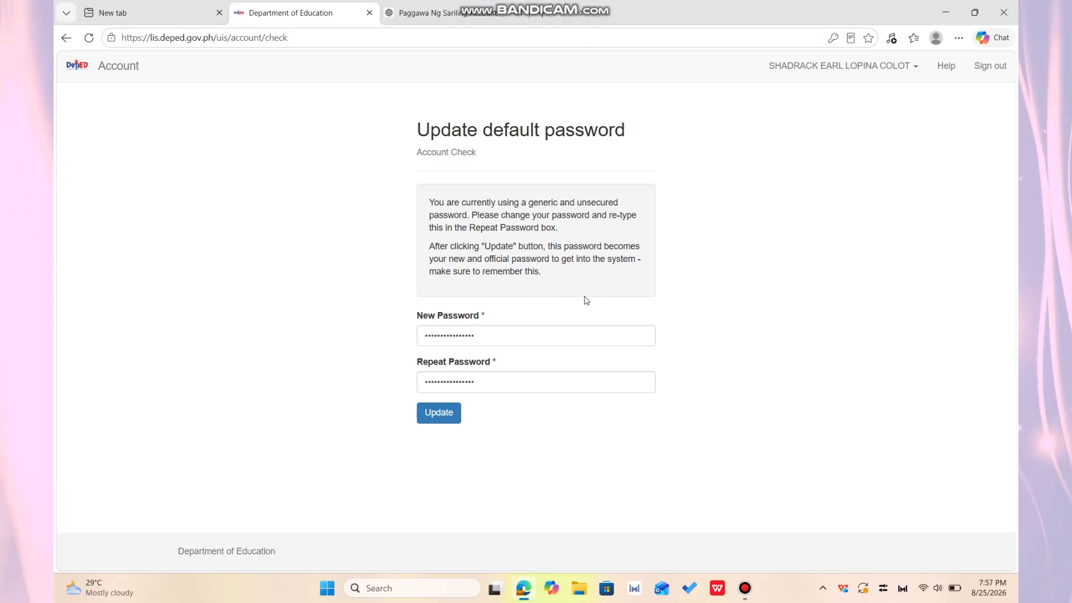
click(449, 419)
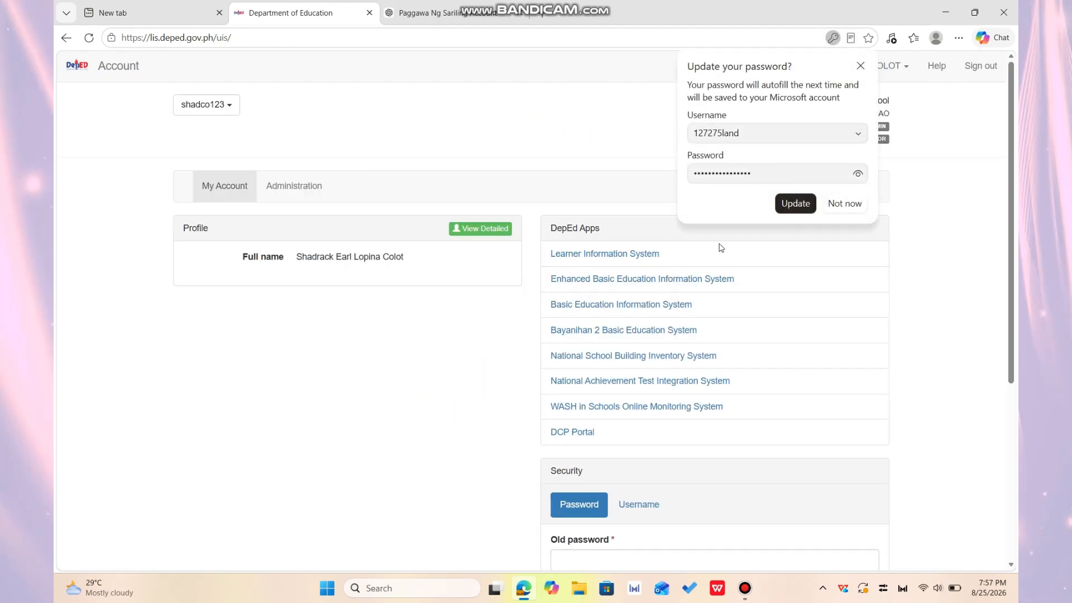
click(799, 205)
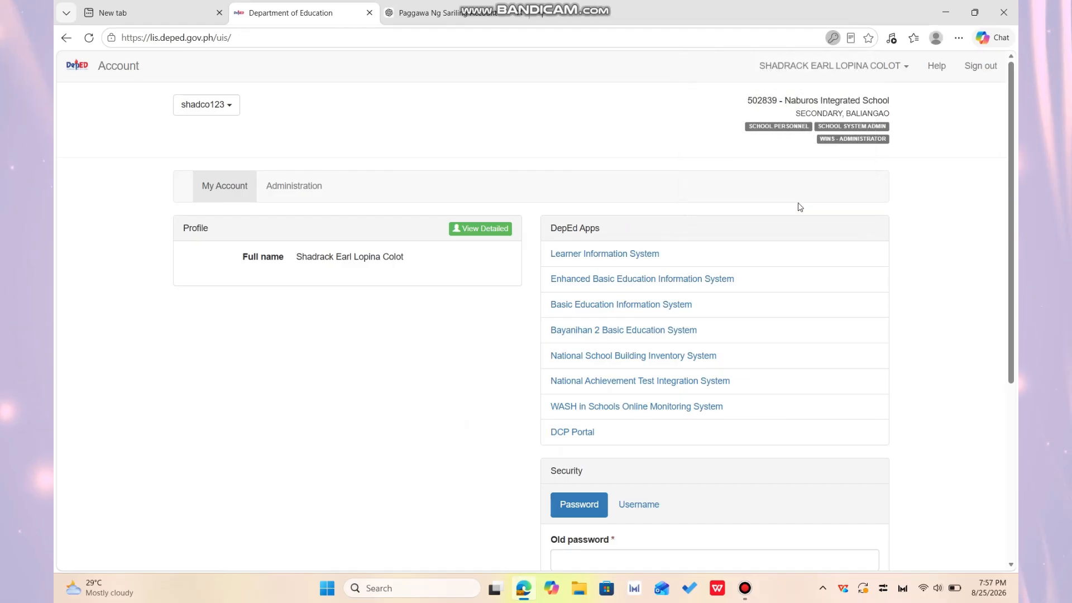
- Check the Grade 9 Spider Conch masterlist in the Learner Information System and sign out from the dashboard
click(619, 254)
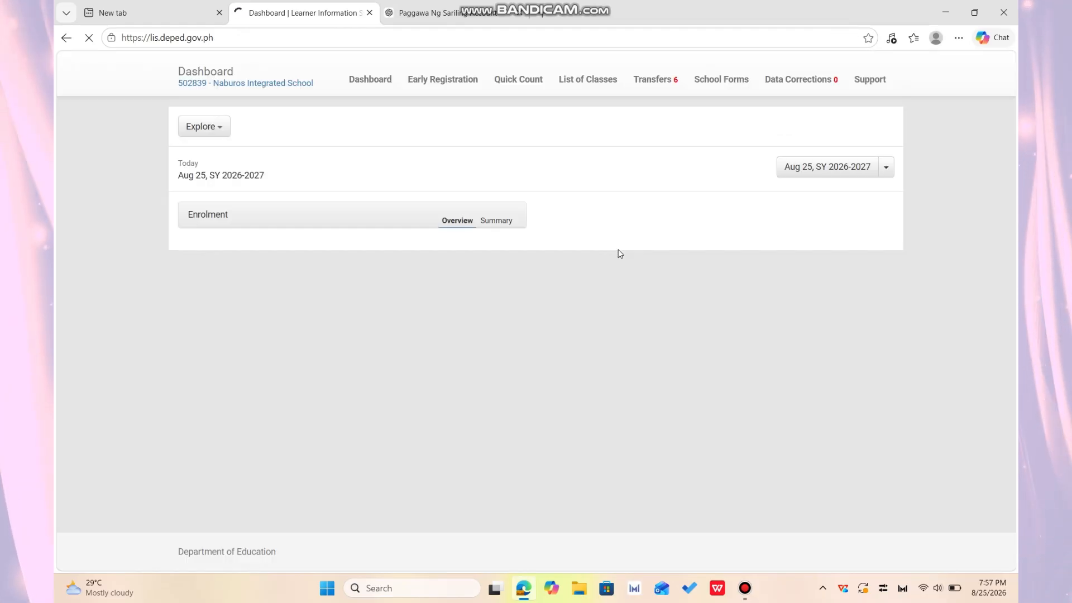
click(591, 110)
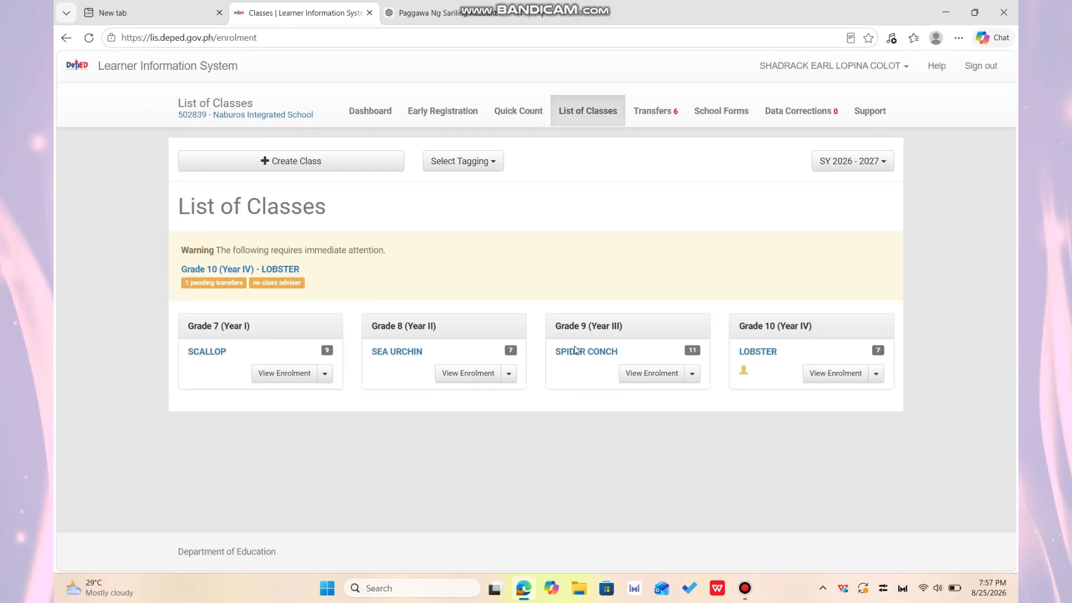
click(578, 353)
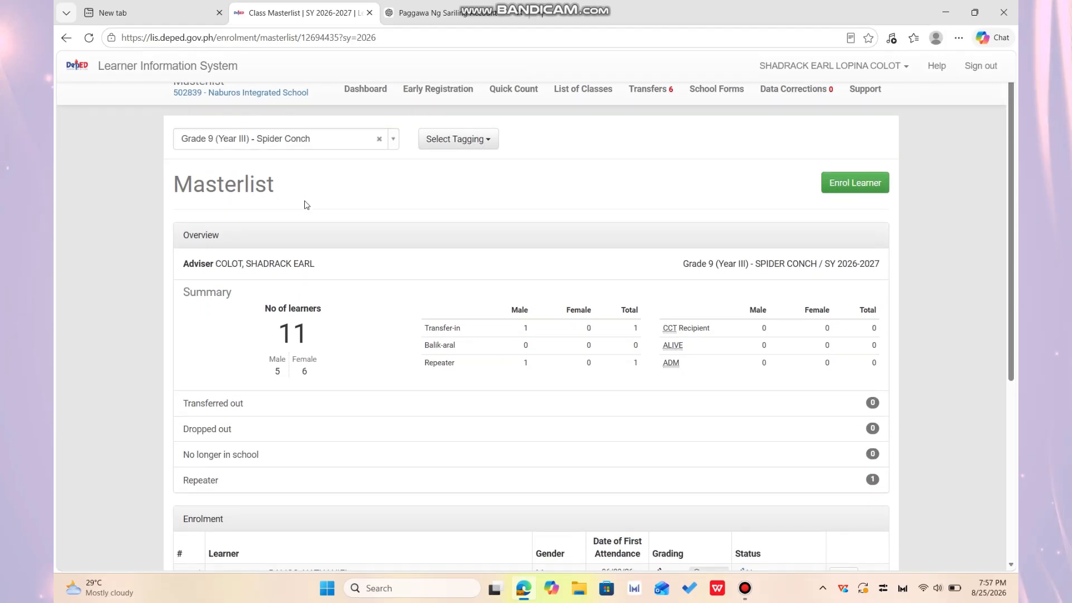
click(366, 90)
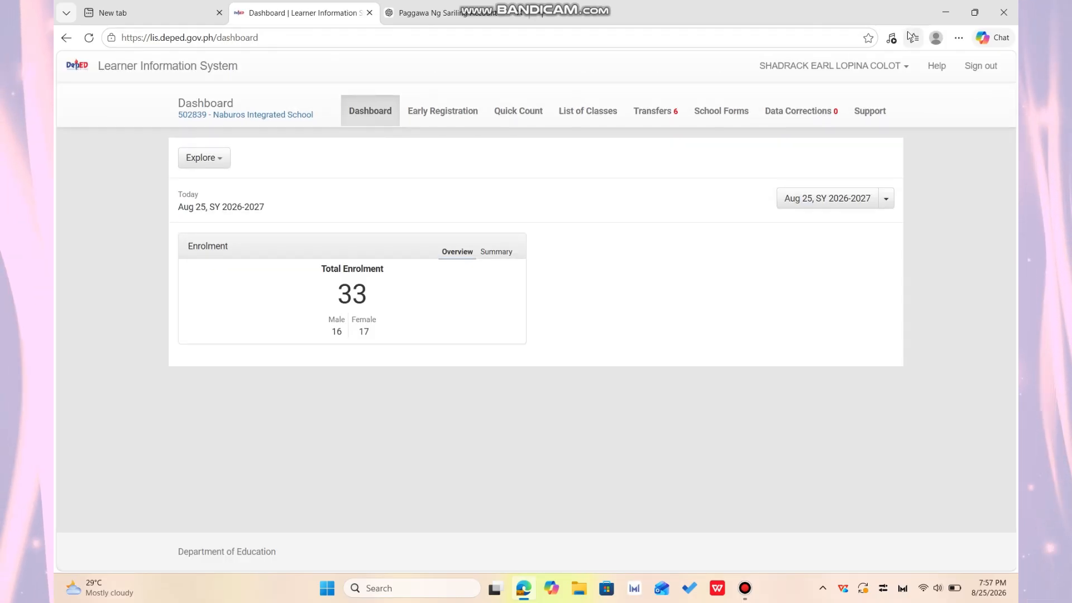
click(975, 71)
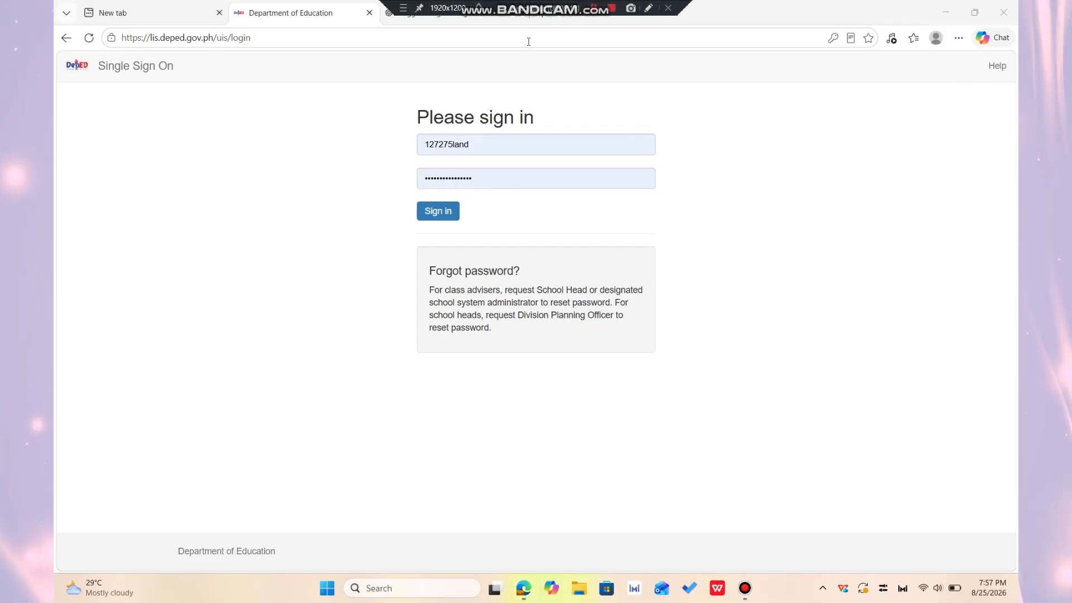
- Try to sign in to the school head account with the password saved in the browser
click(496, 175)
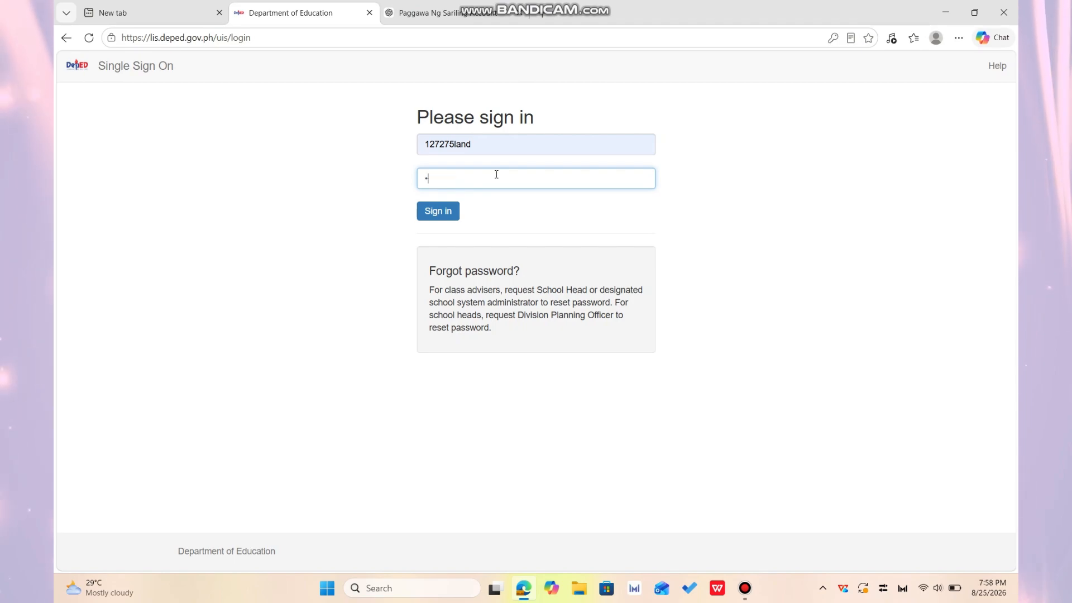
key(BackSpace)
click(495, 175)
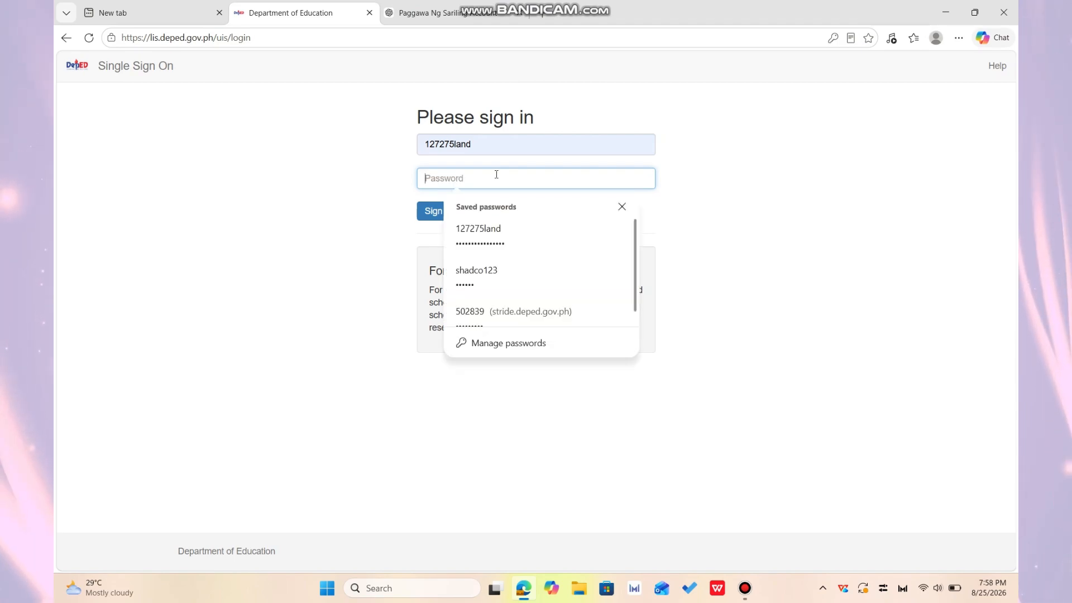
click(481, 236)
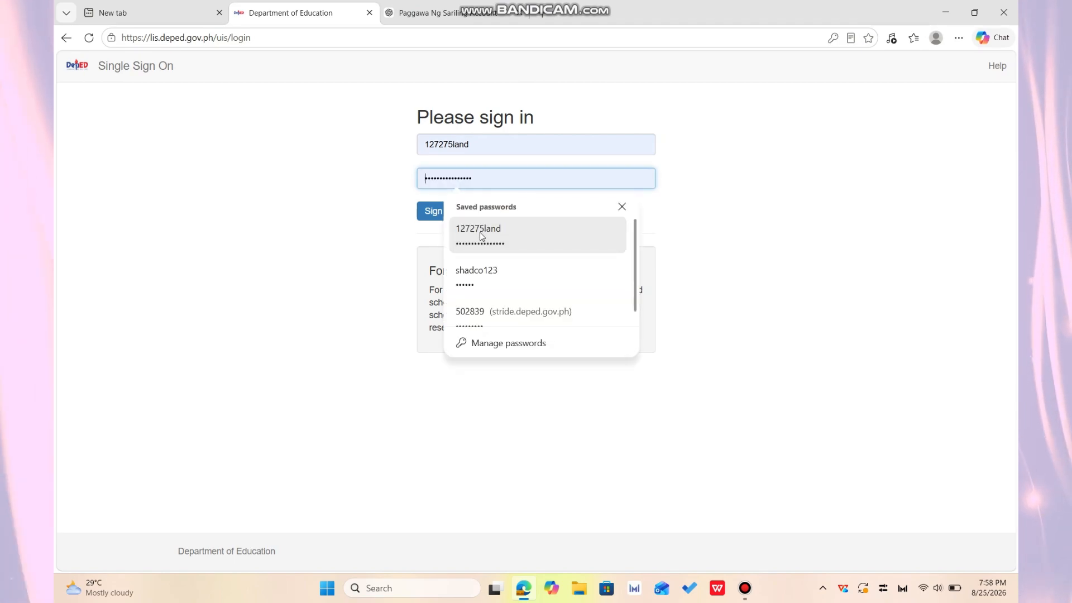
click(442, 217)
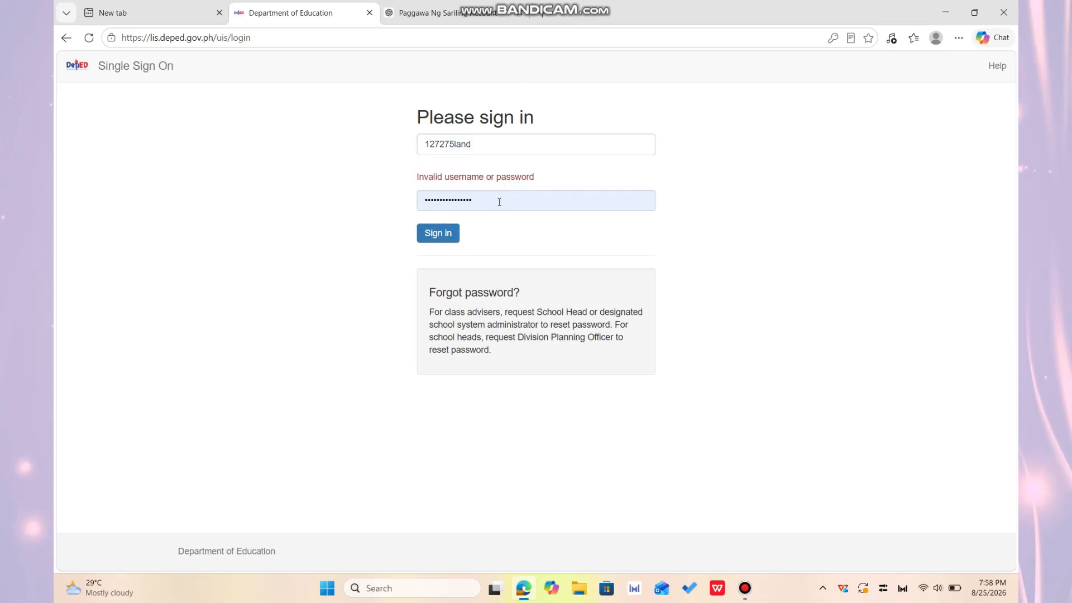
- Clear the password field, enter the school head's account password and sign in
click(499, 202)
key(BackSpace)
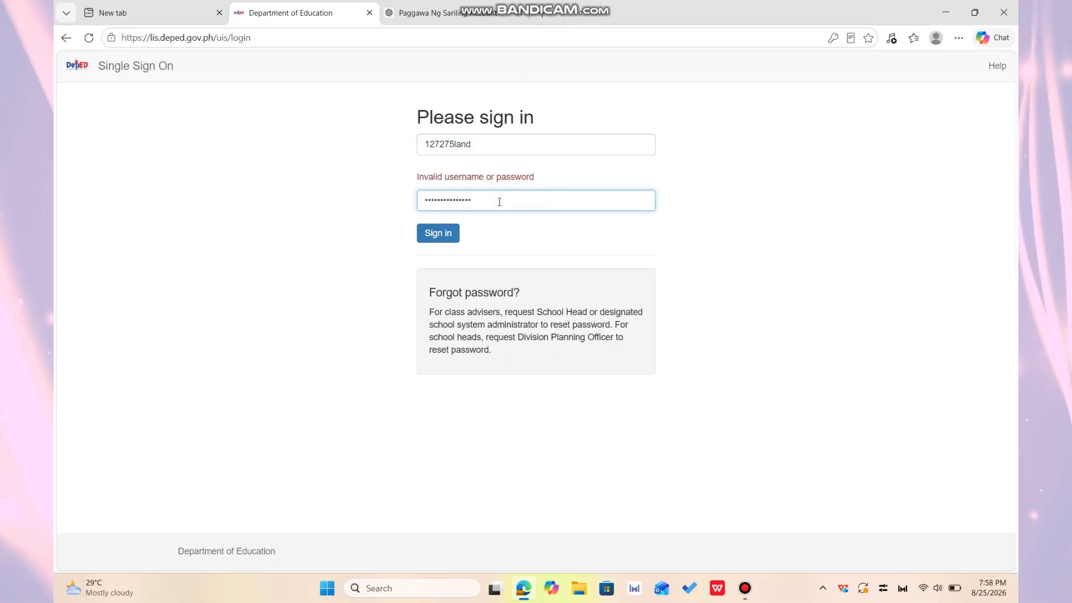
key(BackSpace)
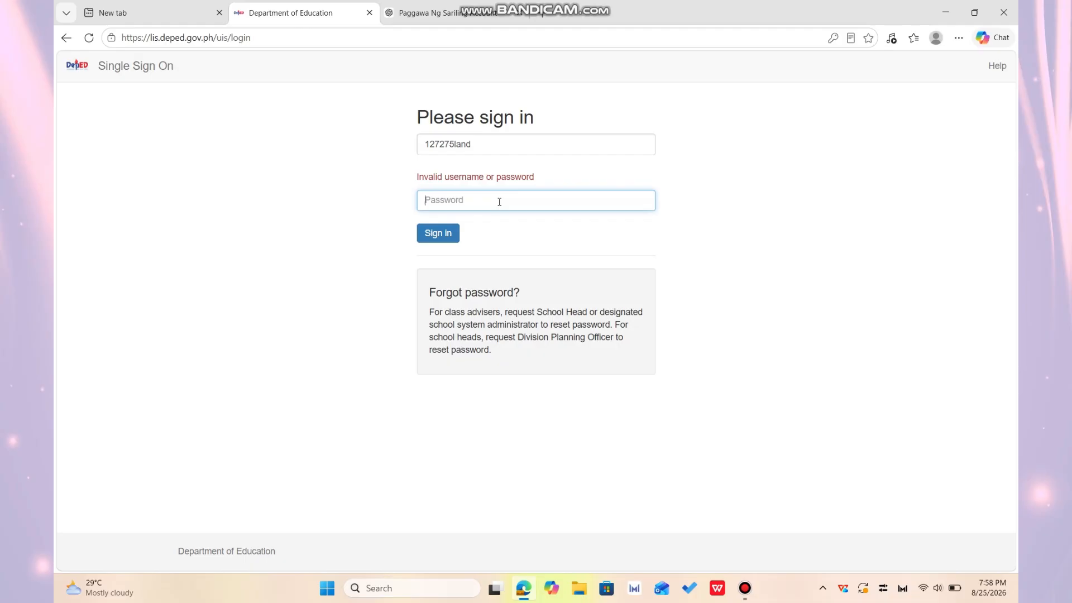
click(594, 8)
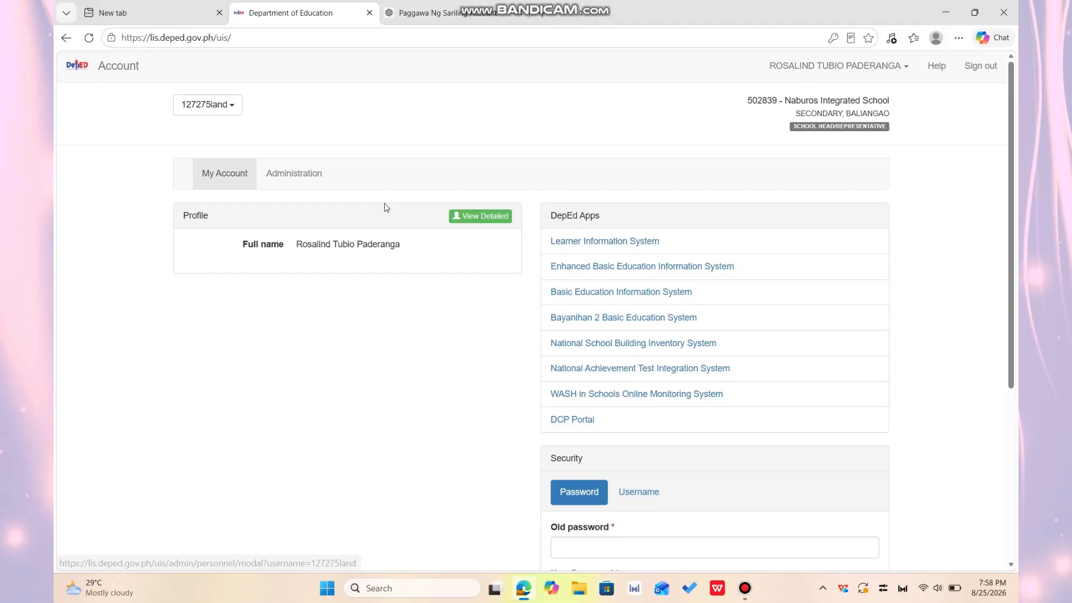
- View the school head's detailed profile with its personnel info and access list, and close it
click(474, 219)
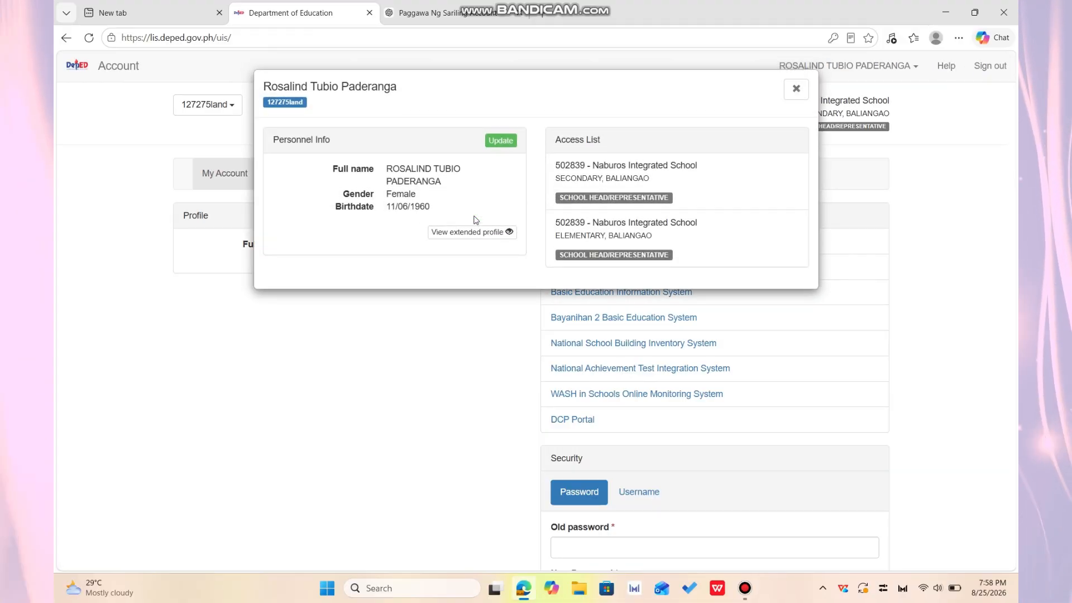
click(796, 88)
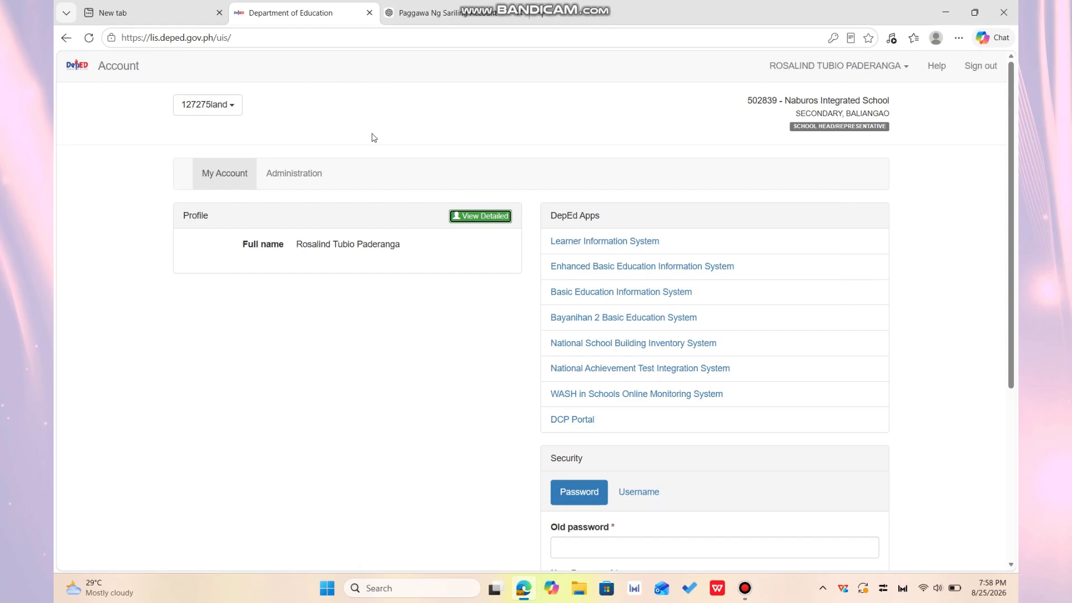
- Review the first listed person's account record in the school's full personnel list and sign out
click(299, 178)
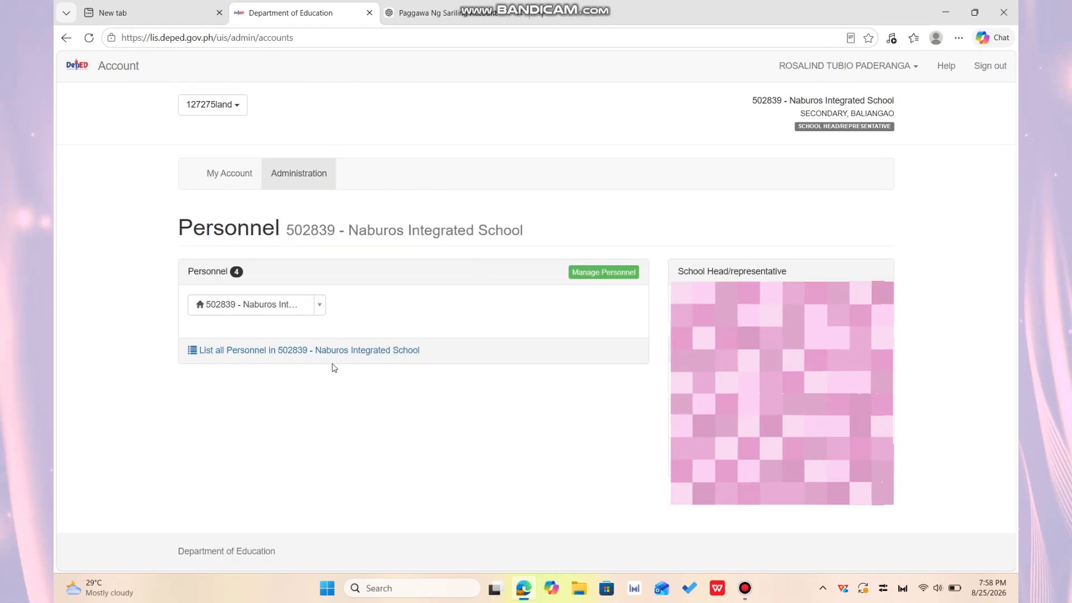
click(343, 351)
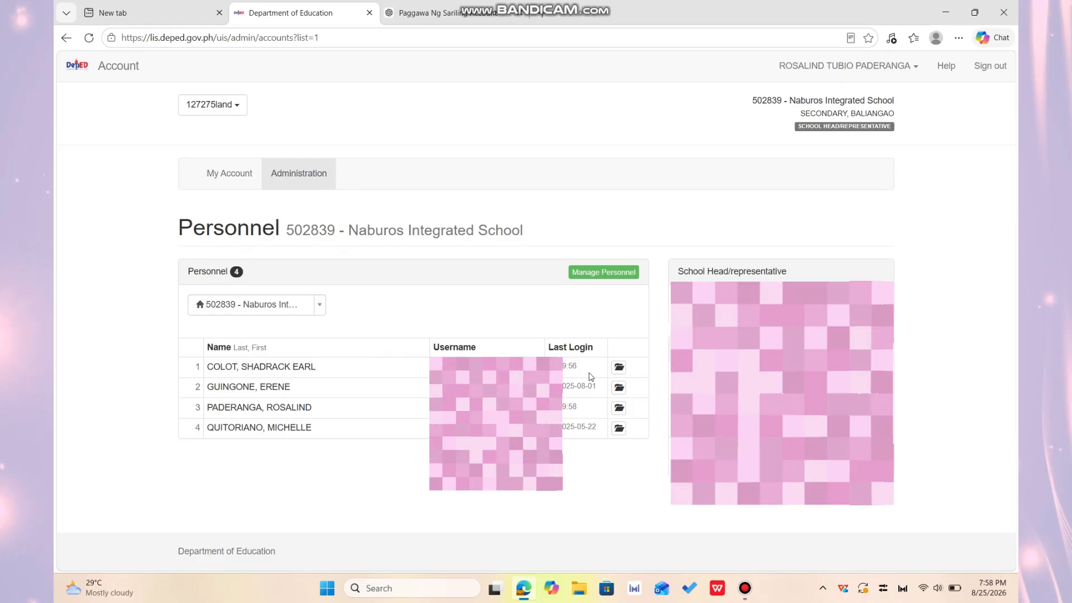
click(618, 367)
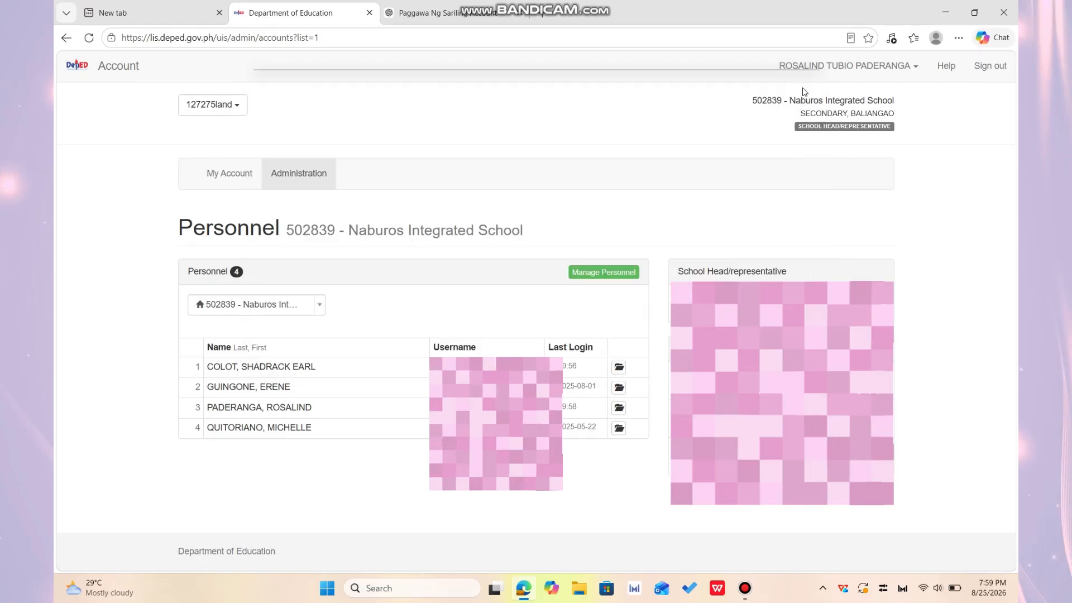
click(797, 89)
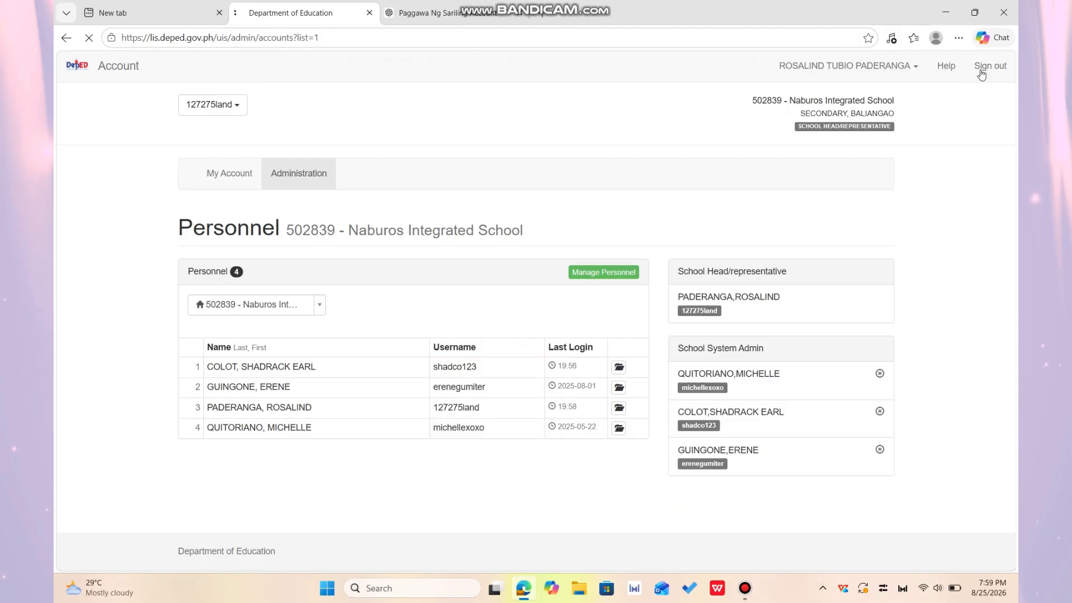
click(982, 68)
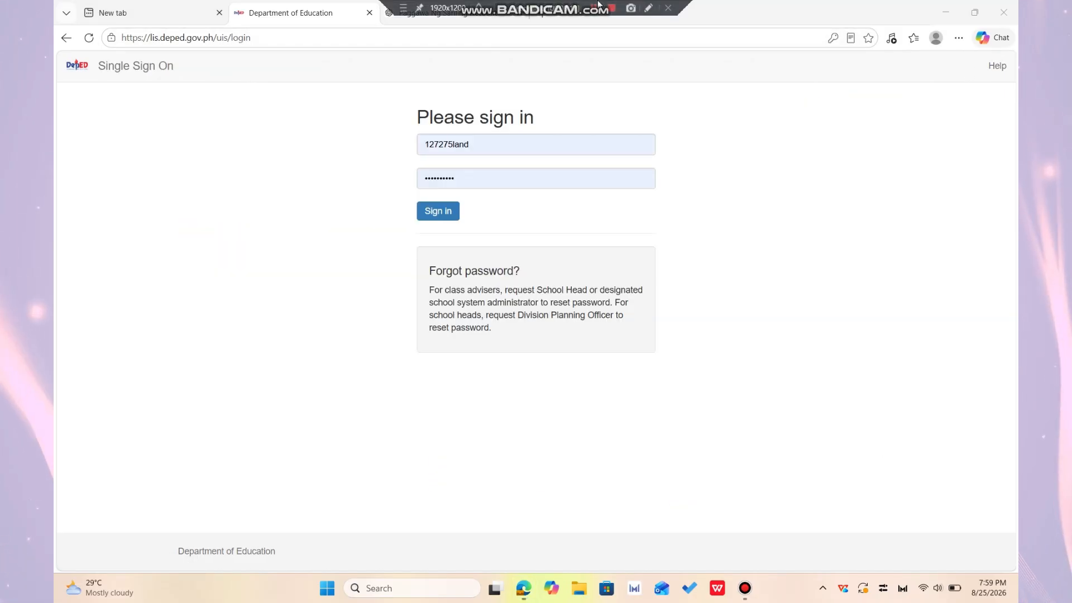